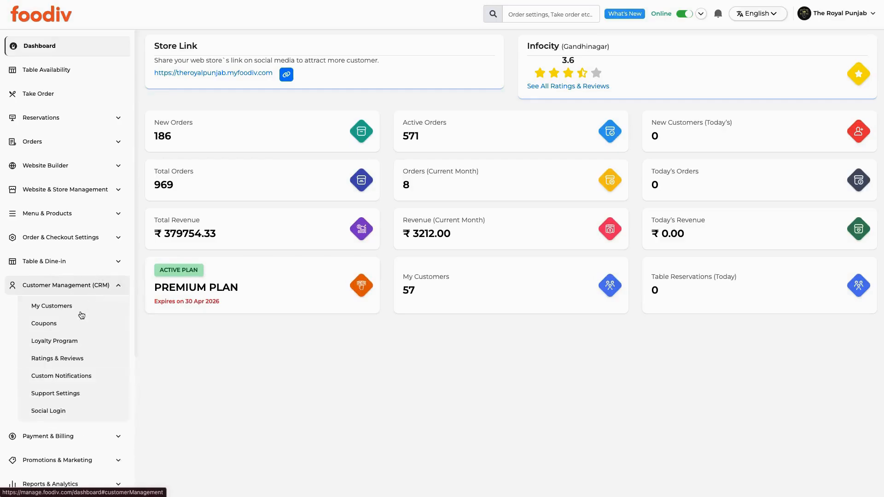
Open Foodiv's Google social login configuration, then load console.cloud.google.com in a new tab.
{"action": "left_click", "coordinate": [56, 412]}
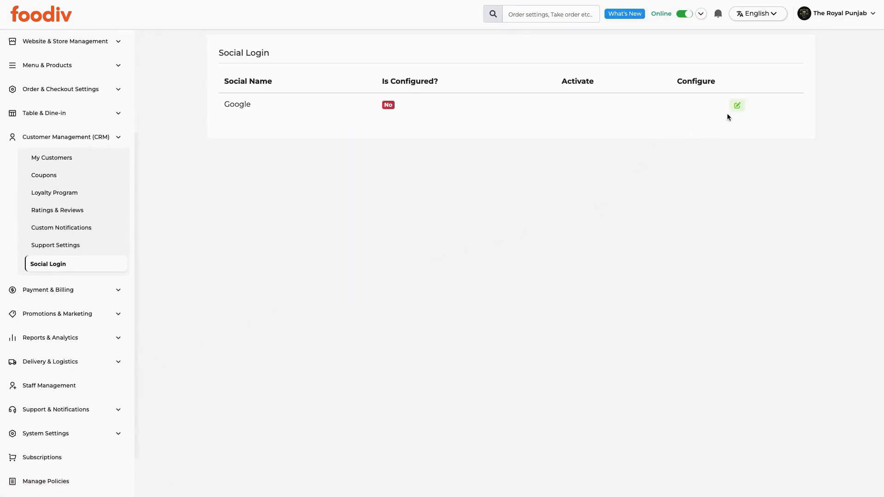
{"action": "left_click", "coordinate": [737, 105]}
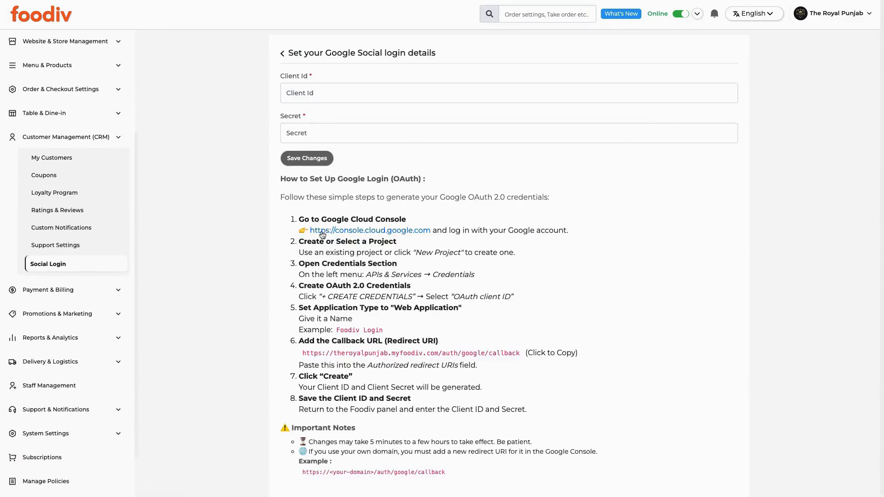
{"action": "key", "text": "ctrl+t"}
{"action": "left_click", "coordinate": [401, 129]}
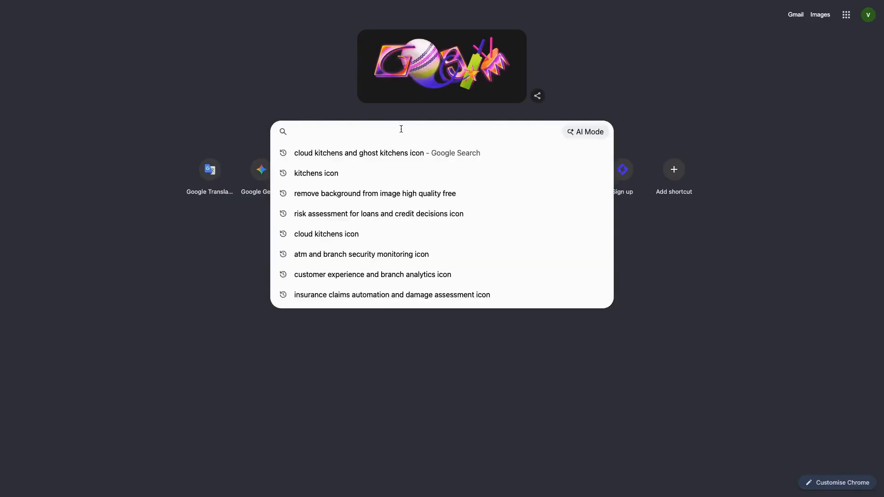
{"action": "type", "text": "https://console.cloud.google.com/"}
{"action": "key", "text": "Return"}
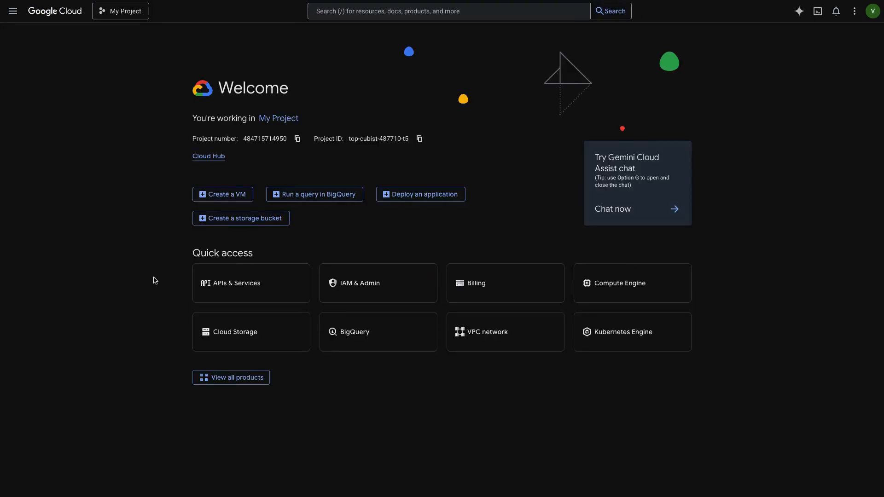
Reach the New Project form via the project picker and APIs & Services > Credentials.
{"action": "left_click", "coordinate": [123, 35]}
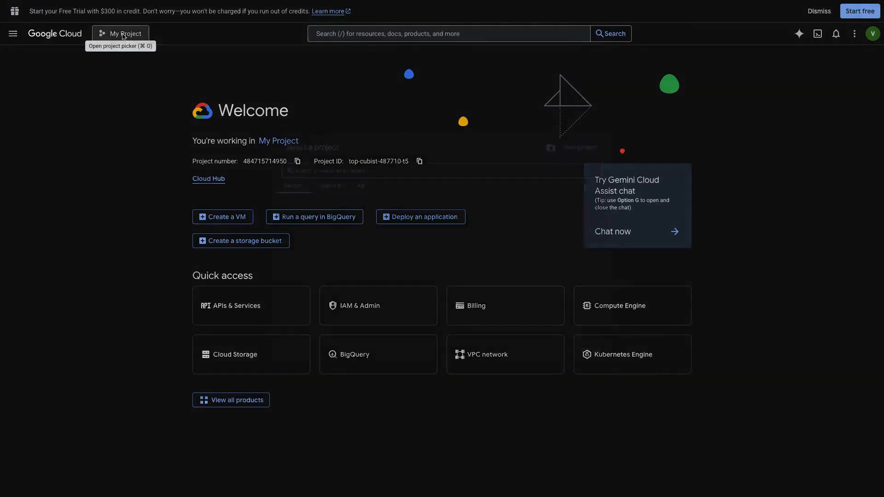
{"action": "left_click", "coordinate": [594, 136]}
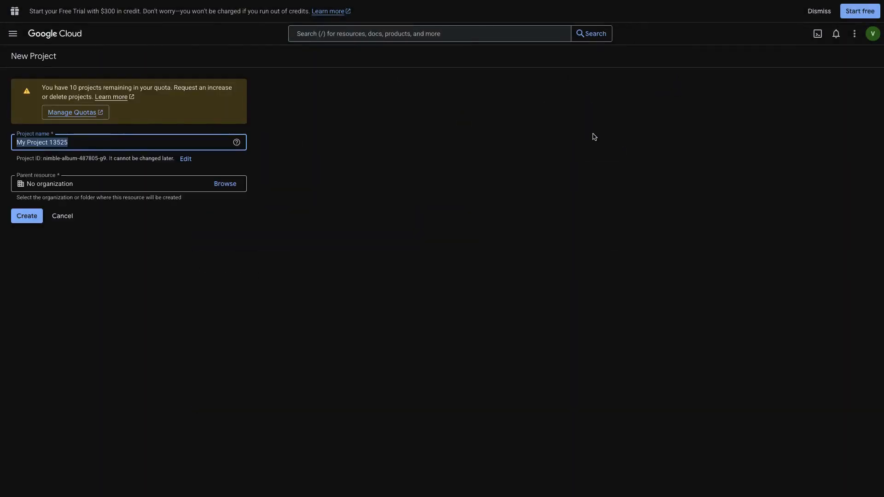
{"action": "left_click", "coordinate": [12, 34]}
{"action": "mouse_move", "coordinate": [42, 231]}
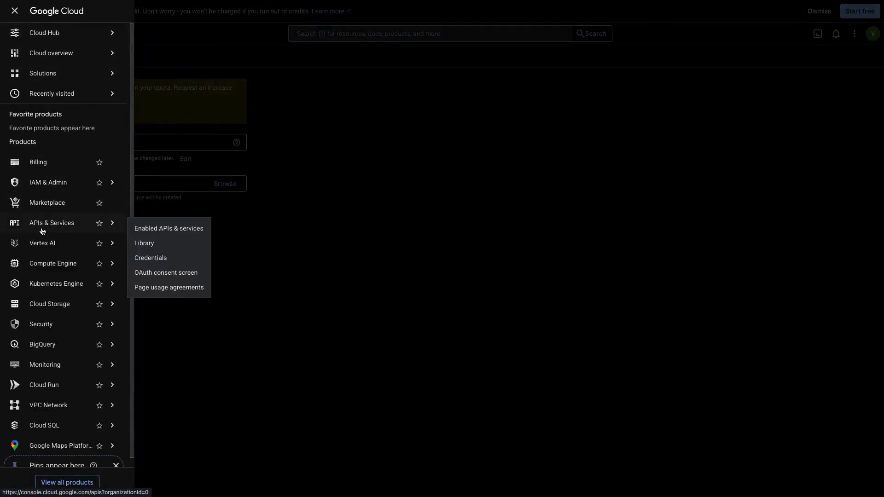
{"action": "left_click", "coordinate": [167, 259]}
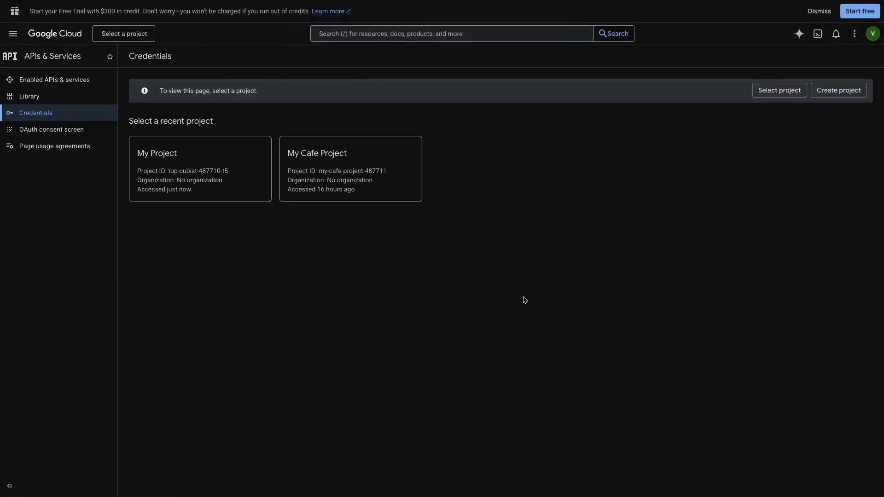
{"action": "left_click", "coordinate": [840, 90]}
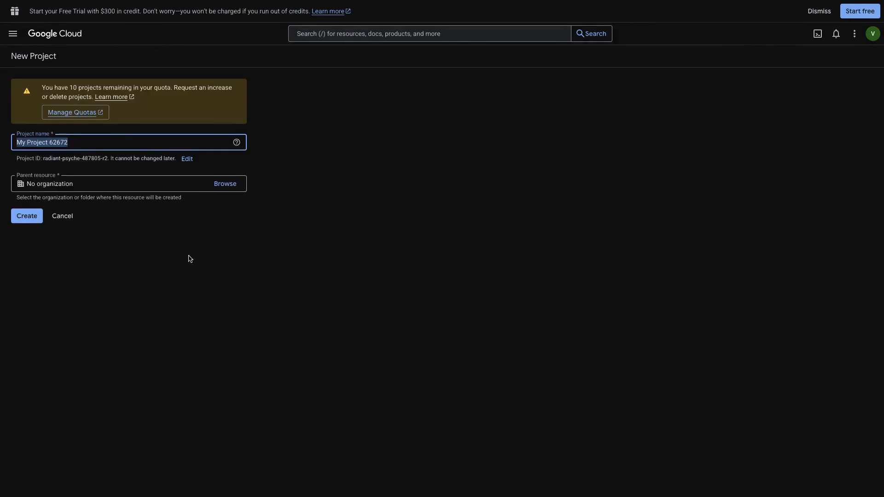
Name the new project 'My Restaurant' and create it without an organization.
{"action": "type", "text": "My Re"}
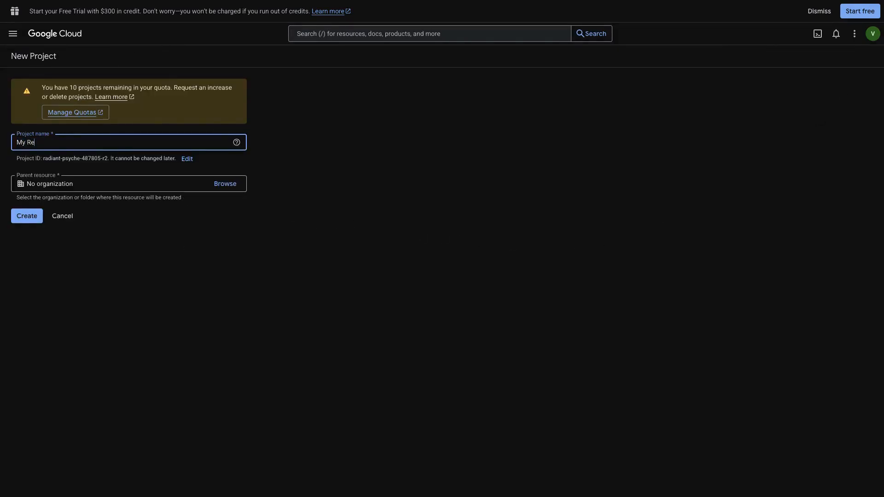
{"action": "type", "text": "st"}
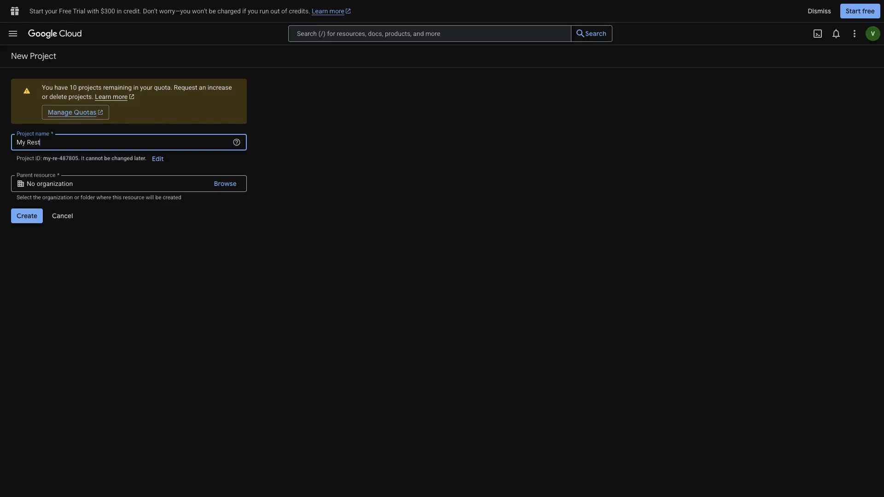
{"action": "type", "text": "aurant"}
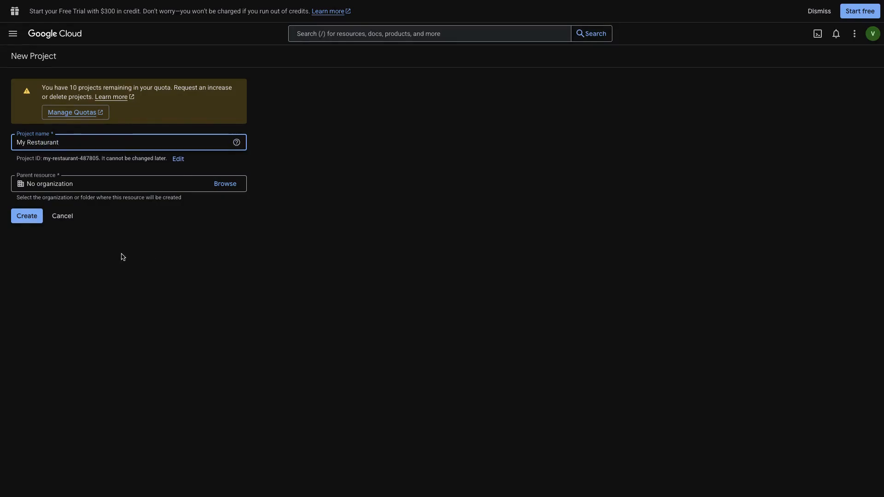
{"action": "left_click", "coordinate": [28, 217]}
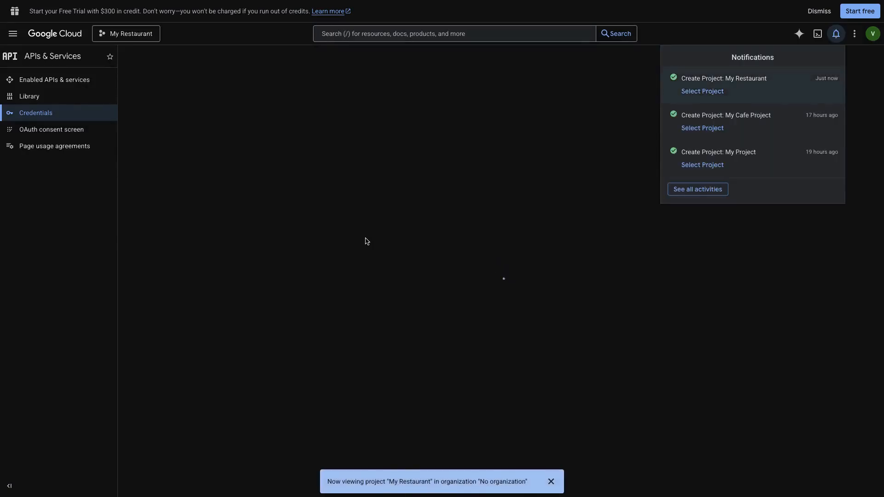
Choose Create credentials > OAuth client ID and go to the required consent screen setup.
{"action": "left_click", "coordinate": [321, 354]}
{"action": "left_click", "coordinate": [240, 59]}
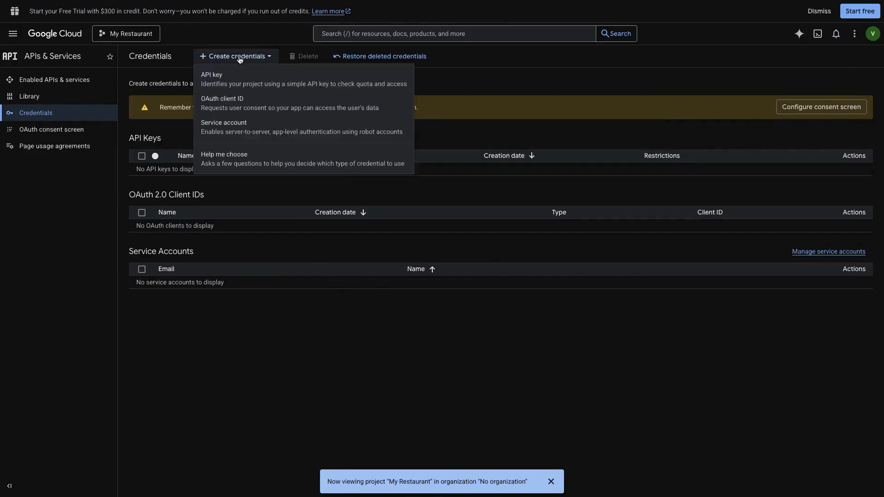
{"action": "left_click", "coordinate": [239, 109]}
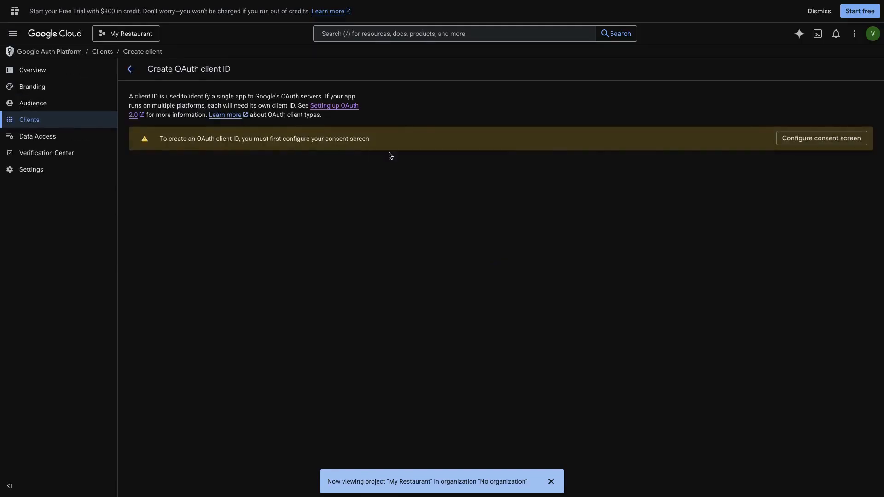
{"action": "left_click", "coordinate": [802, 139]}
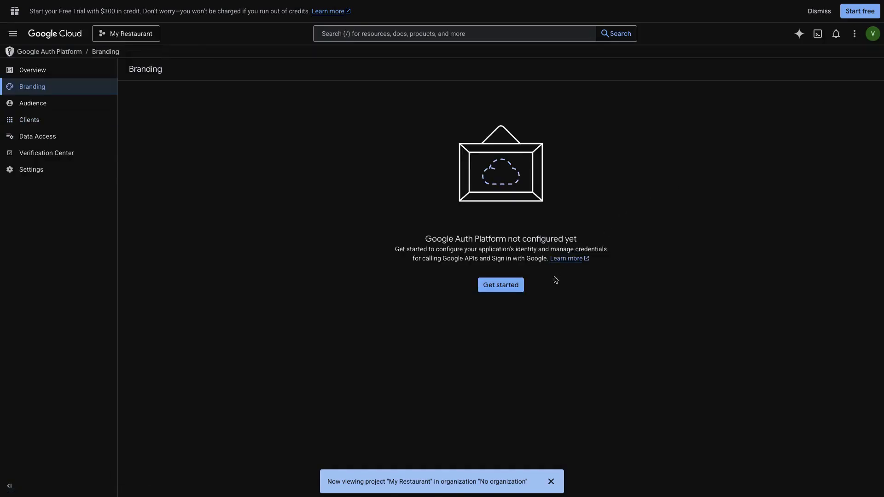
Begin the consent setup with app name 'Restaurant' and the account's email for user support.
{"action": "left_click", "coordinate": [506, 286]}
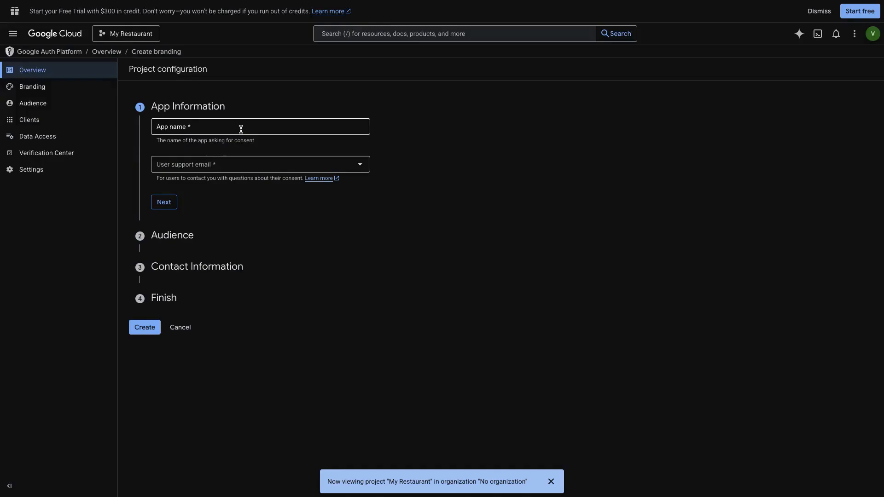
{"action": "left_click", "coordinate": [241, 129]}
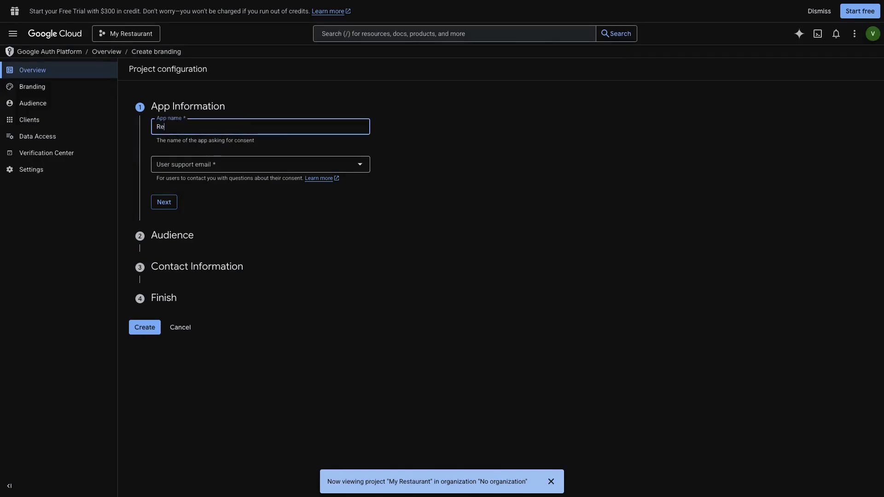
{"action": "type", "text": "Restaurant"}
{"action": "left_click", "coordinate": [228, 169]}
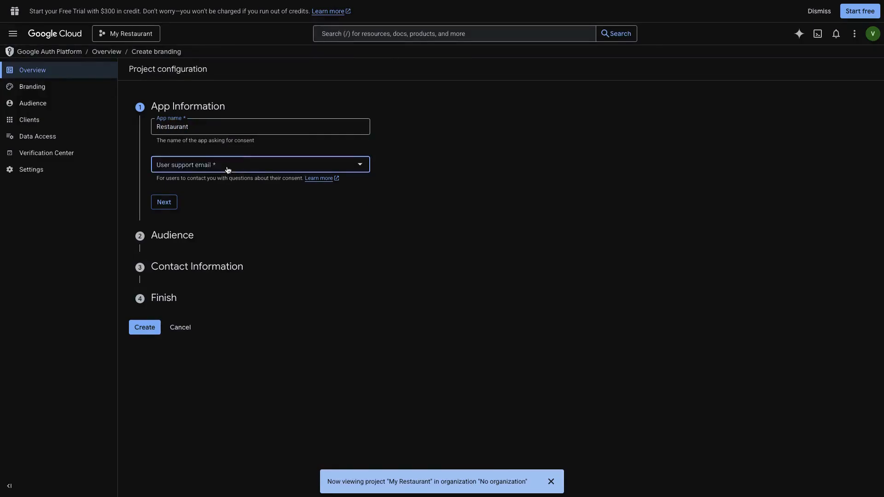
{"action": "left_click", "coordinate": [228, 169]}
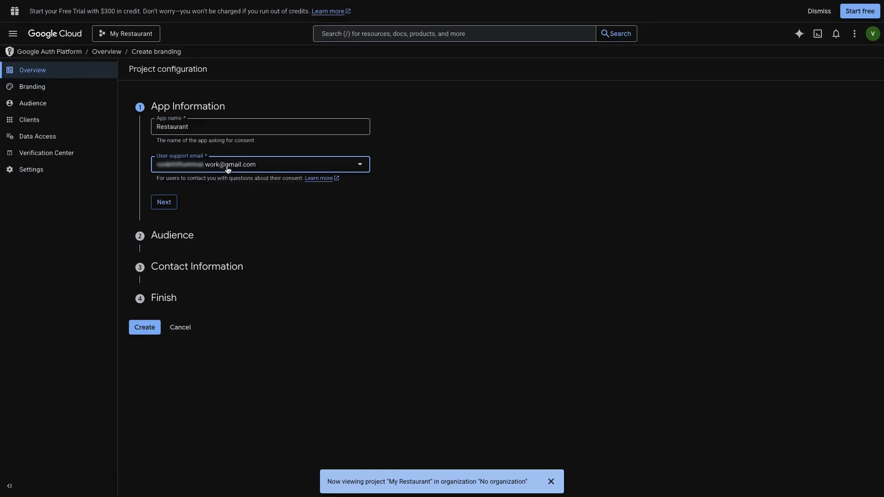
{"action": "left_click", "coordinate": [177, 207]}
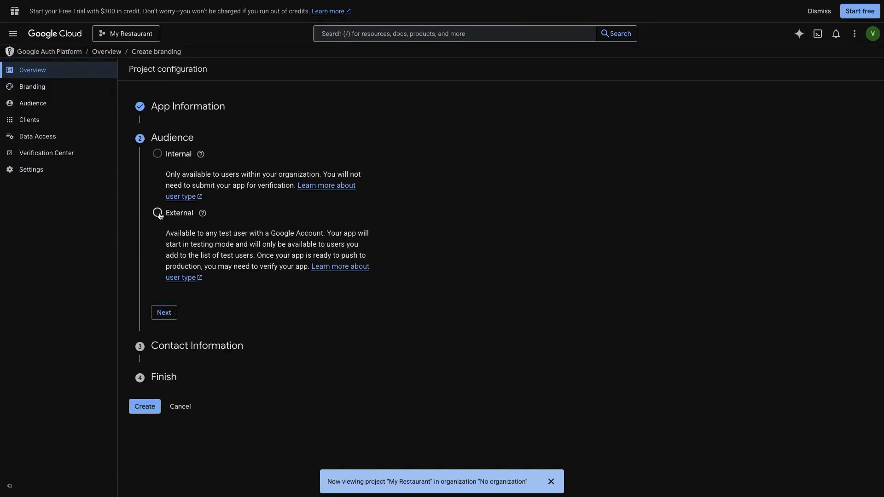
Enter the contact email, accept the Google API user data policy, and create the configuration.
{"action": "left_click", "coordinate": [165, 315]}
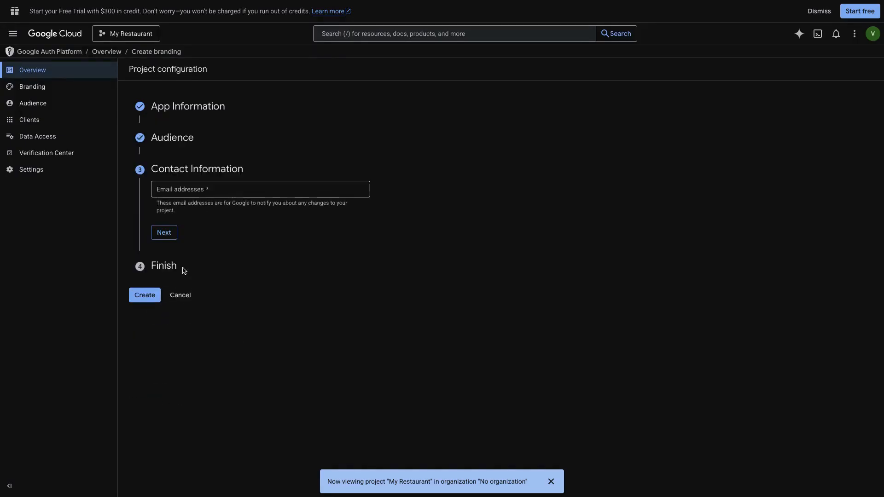
{"action": "left_click", "coordinate": [206, 194]}
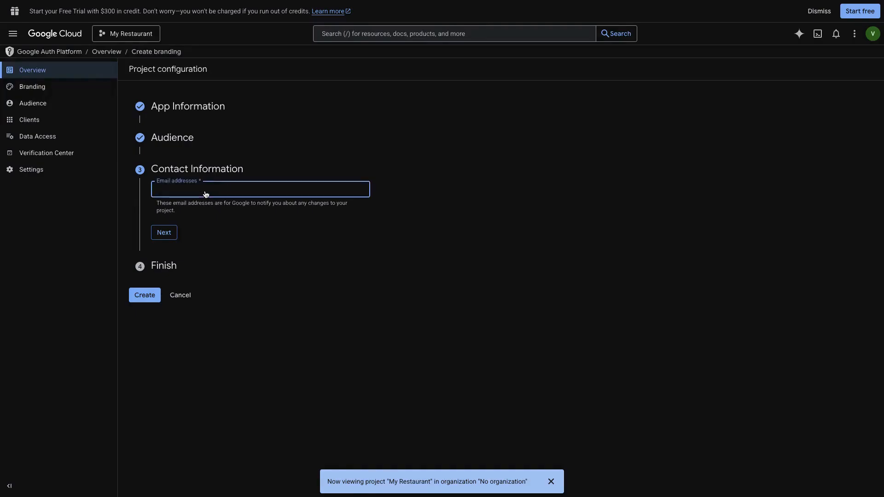
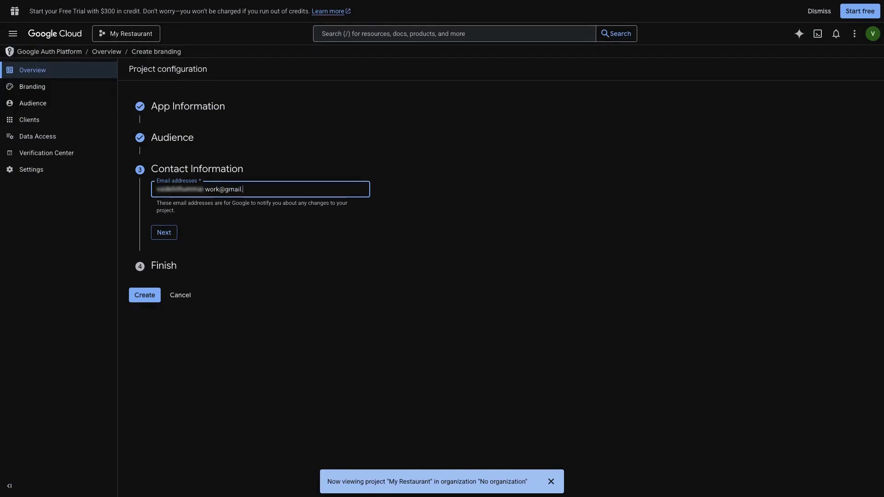
{"action": "left_click", "coordinate": [164, 233]}
{"action": "left_click", "coordinate": [157, 216]}
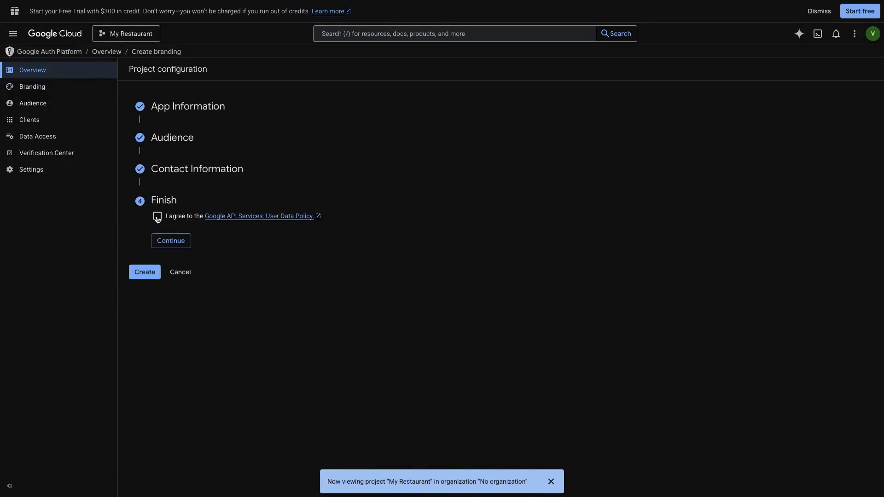
{"action": "left_click", "coordinate": [173, 241]}
{"action": "left_click", "coordinate": [149, 235]}
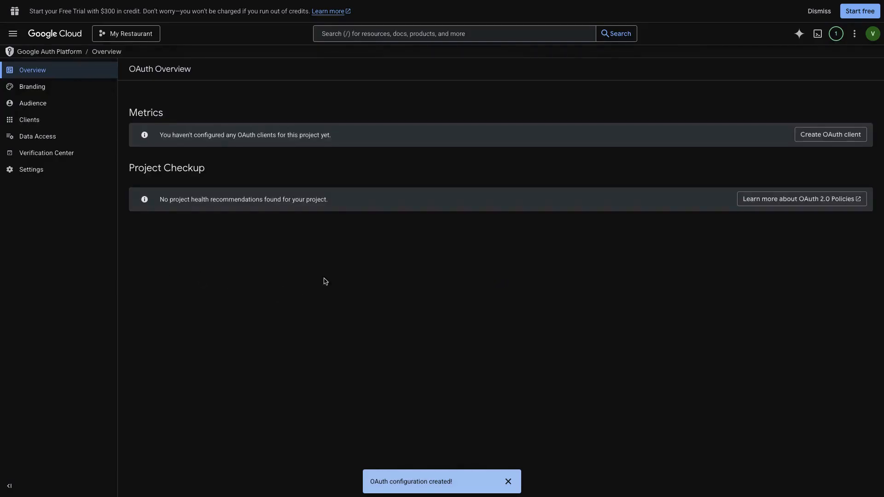
{"action": "left_click", "coordinate": [828, 134]}
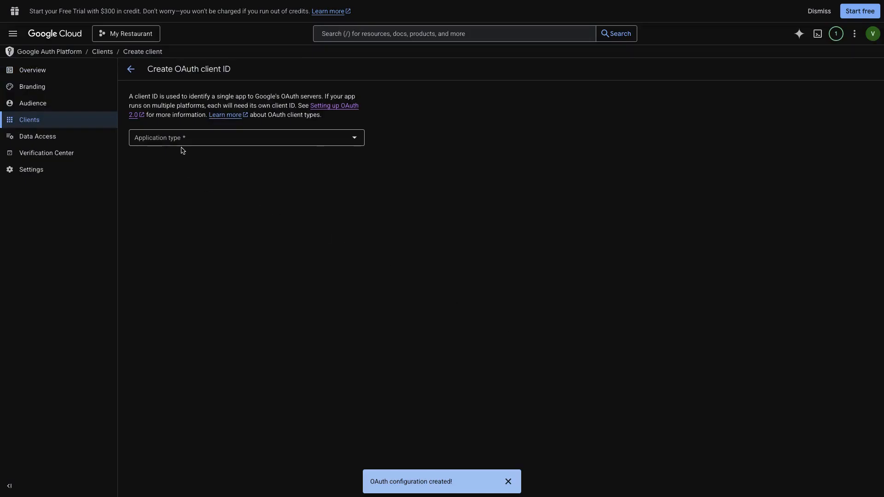
{"action": "left_click", "coordinate": [180, 141]}
{"action": "left_click", "coordinate": [184, 144]}
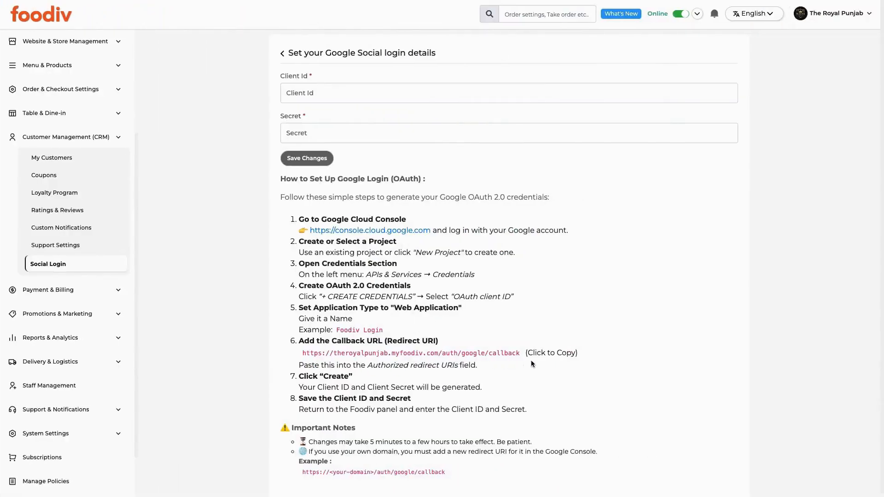
{"action": "left_click", "coordinate": [506, 354]}
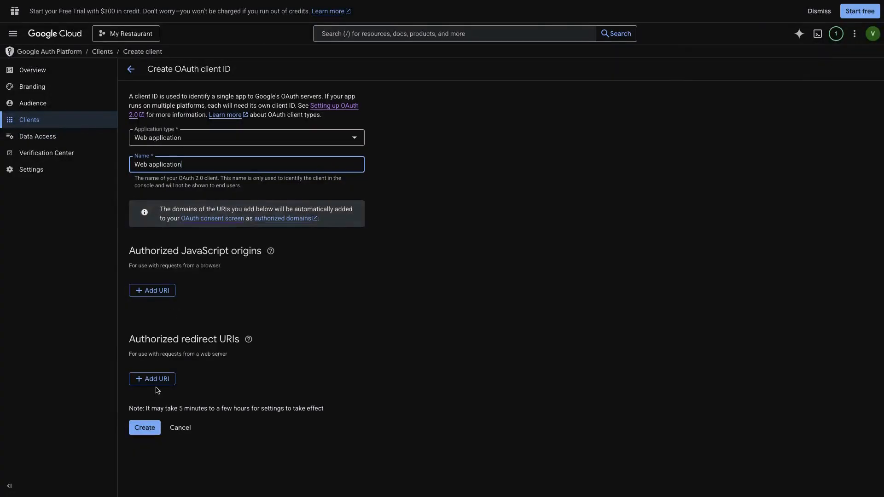
{"action": "left_click", "coordinate": [160, 380]}
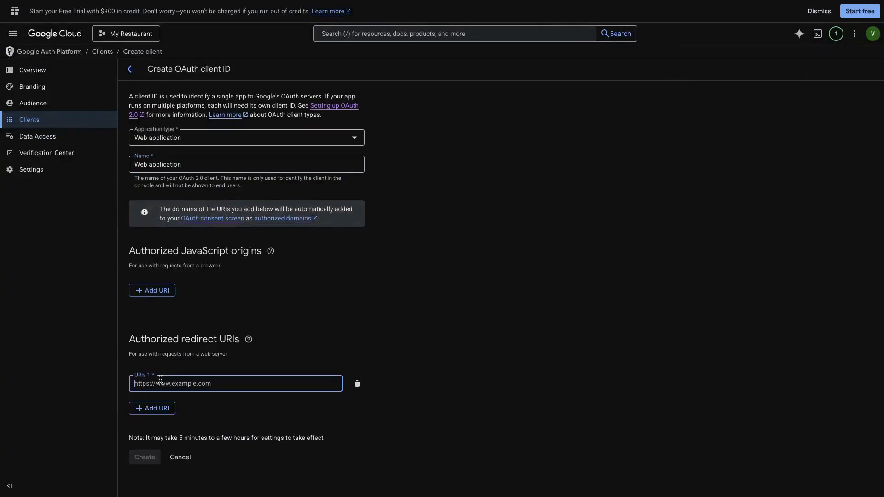
{"action": "key", "text": "ctrl+v"}
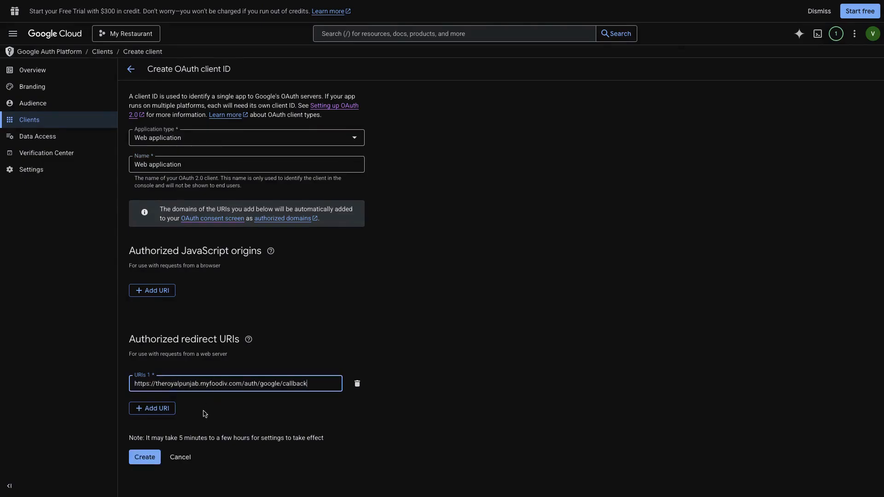
Create the OAuth client and close the confirmation showing its client ID and secret.
{"action": "left_click", "coordinate": [148, 458]}
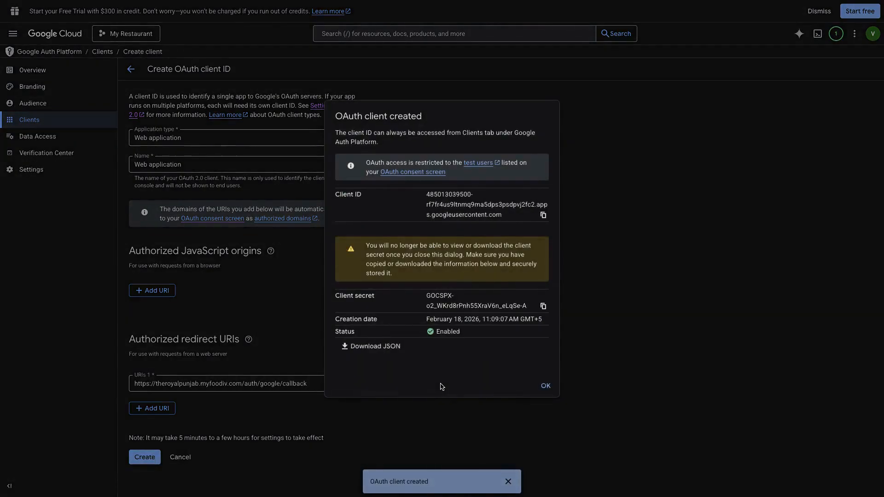
{"action": "left_click", "coordinate": [546, 387]}
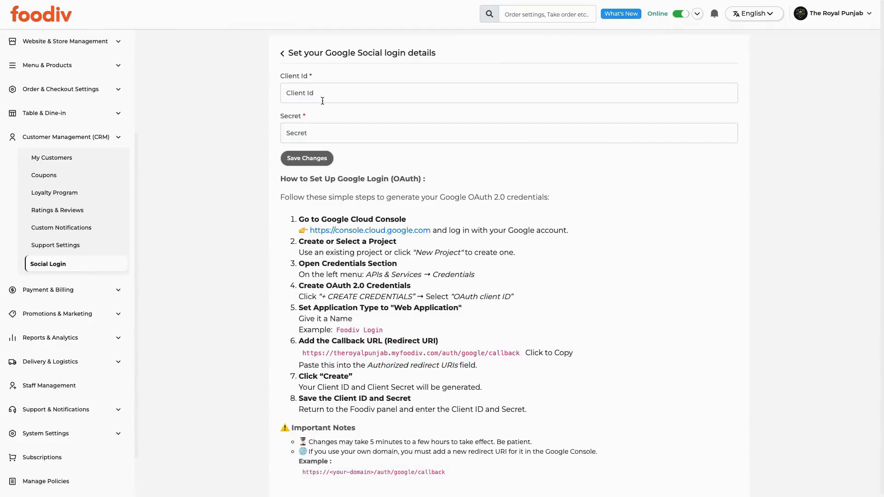
Paste the Google client ID and secret into Foodiv's Social Login fields and save.
{"action": "left_click", "coordinate": [331, 92]}
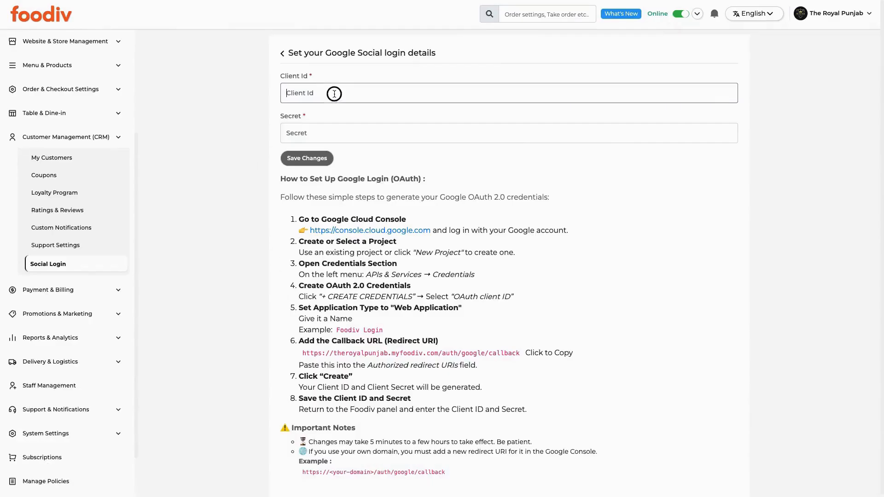
{"action": "key", "text": "ctrl+v"}
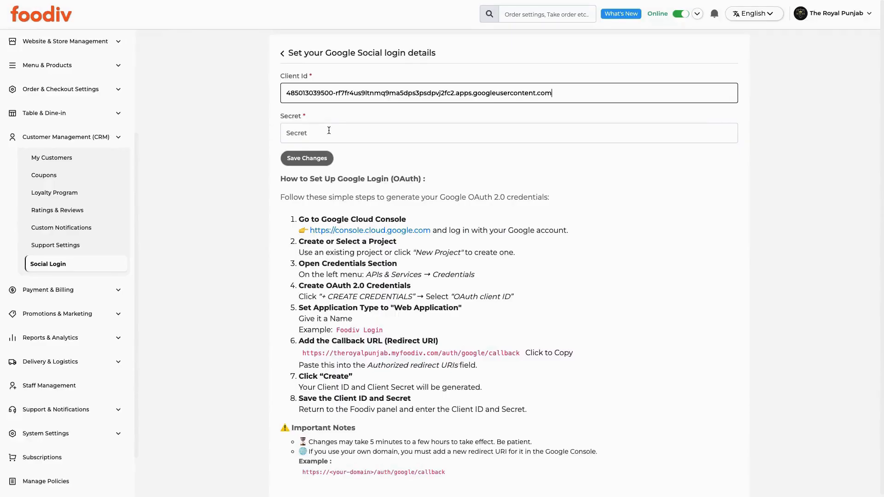
{"action": "left_click", "coordinate": [326, 131]}
{"action": "key", "text": "ctrl+v"}
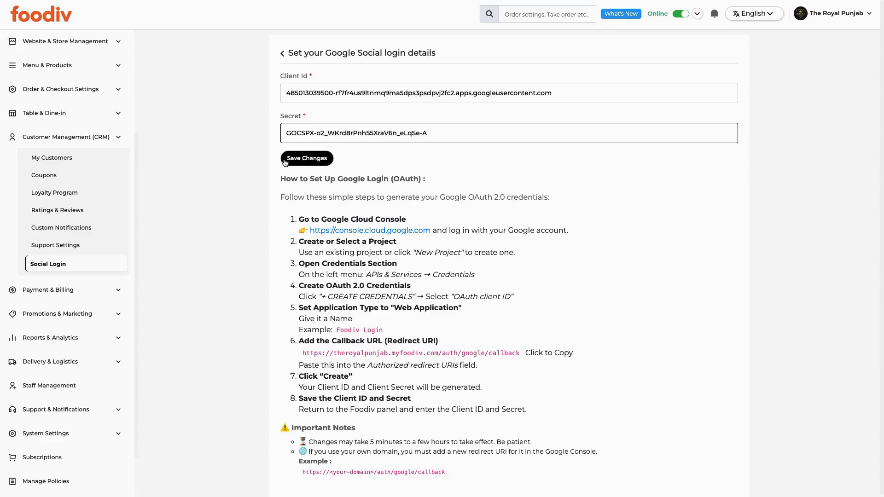
{"action": "left_click", "coordinate": [316, 161]}
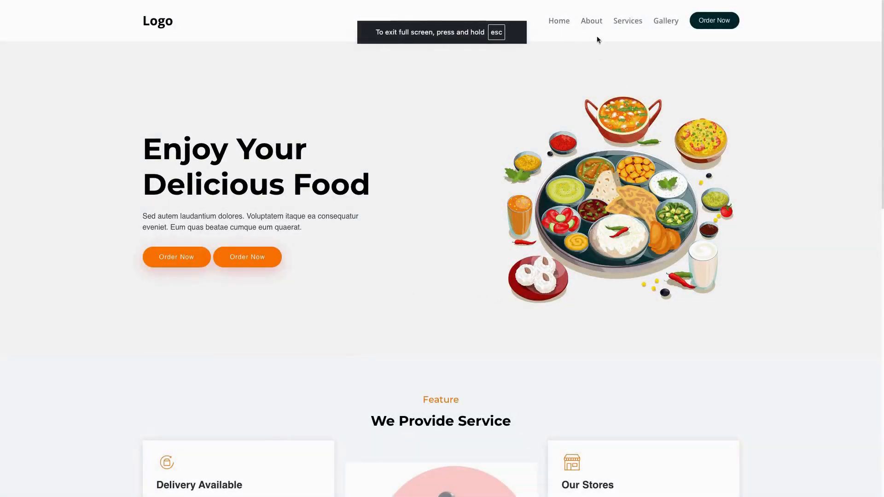
Pick city Gandhinagar and outlet Infocity for ordering, then open the Login dialog.
{"action": "left_click", "coordinate": [711, 24]}
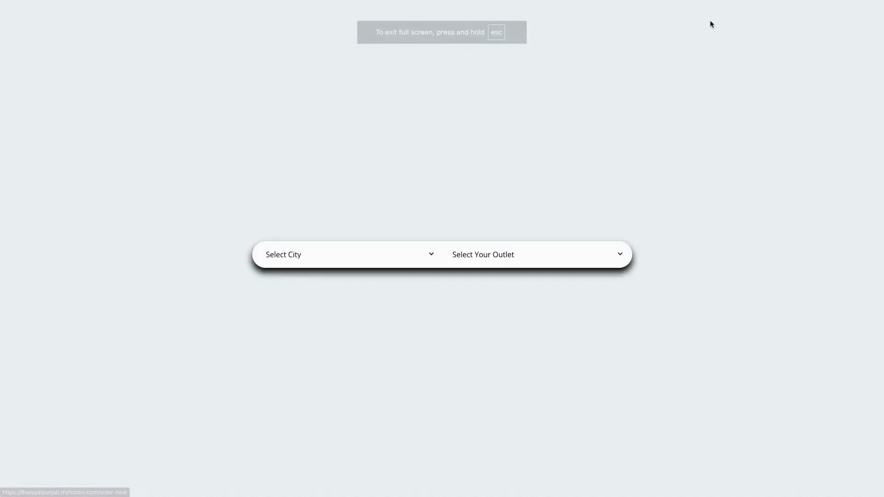
{"action": "left_click", "coordinate": [348, 255]}
{"action": "left_click", "coordinate": [323, 266]}
{"action": "left_click", "coordinate": [460, 254]}
{"action": "left_click", "coordinate": [473, 256]}
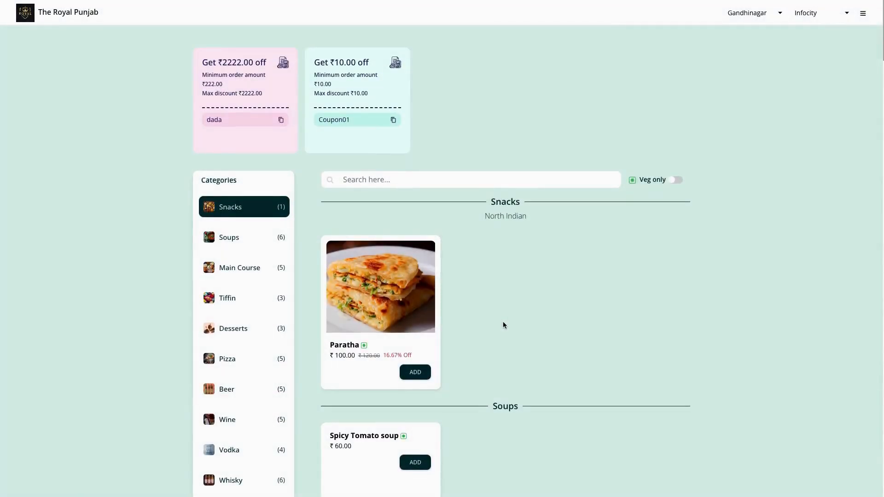
{"action": "left_click", "coordinate": [863, 12]}
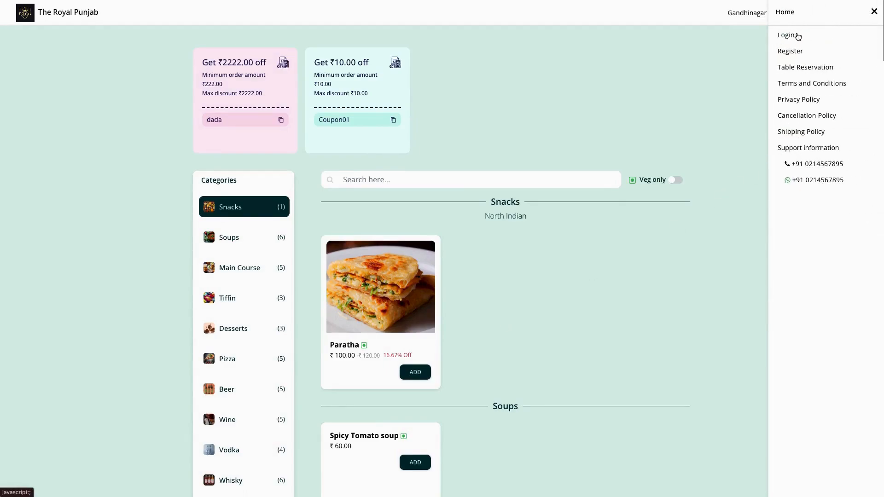
{"action": "left_click", "coordinate": [798, 36]}
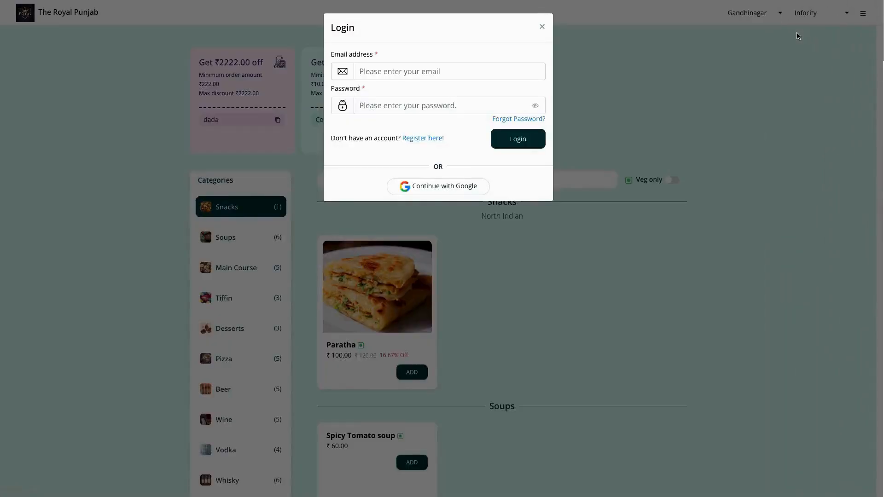
Continue with Google, entering the customer's email and password to log into the storefront.
{"action": "left_click", "coordinate": [427, 190]}
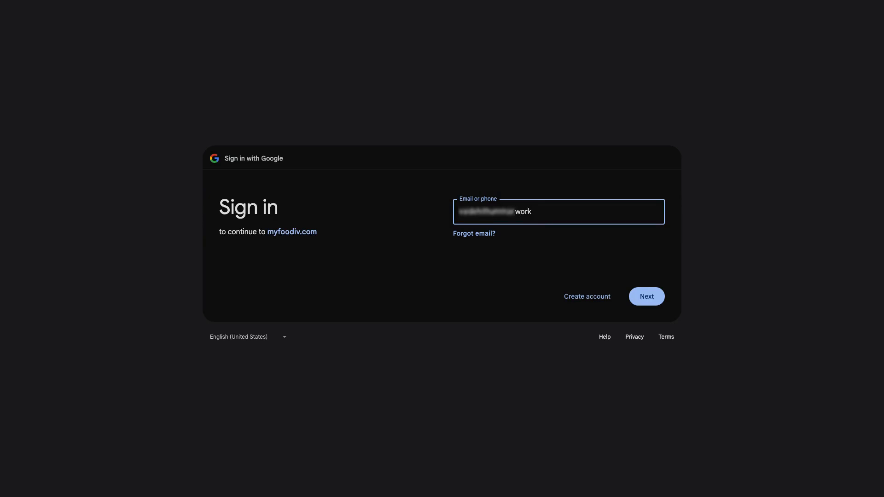
{"action": "type", "text": "@gamil.com"}
{"action": "left_click", "coordinate": [645, 302]}
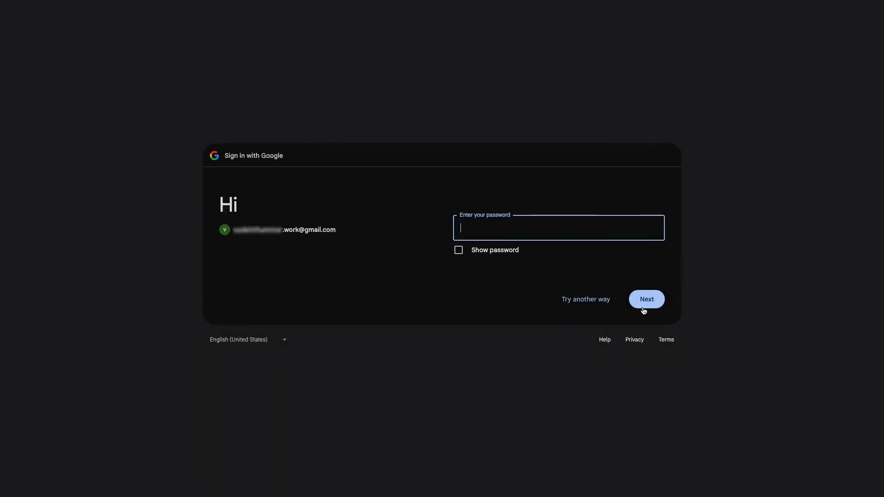
{"action": "type", "text": "•••••••"}
{"action": "left_click", "coordinate": [649, 301]}
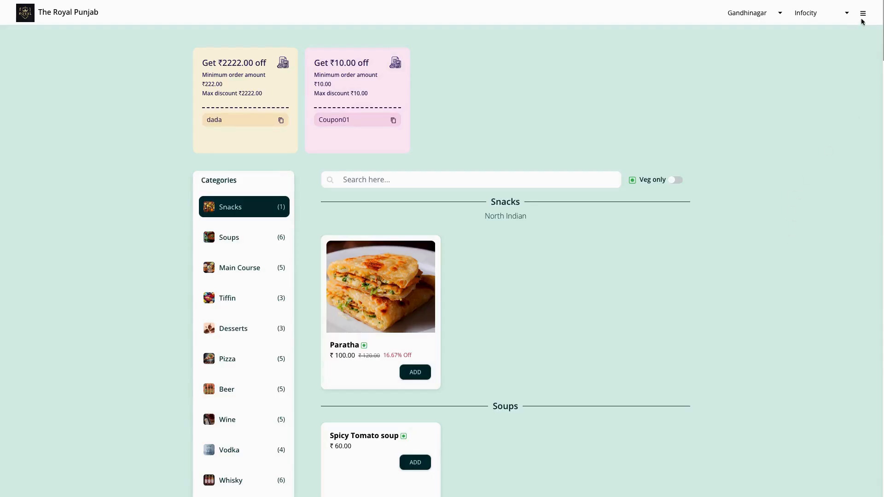
{"action": "left_click", "coordinate": [863, 14]}
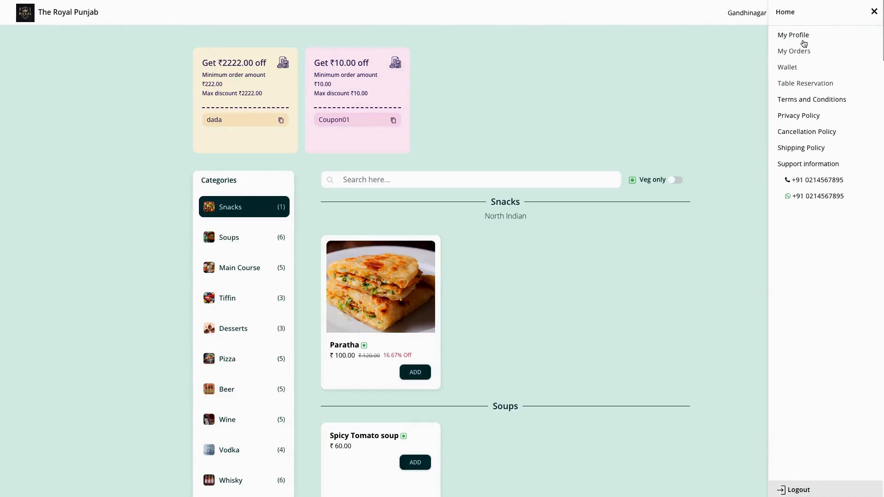
Review the signed-in customer's profile, then jump to the Main Course dishes.
{"action": "left_click", "coordinate": [795, 33]}
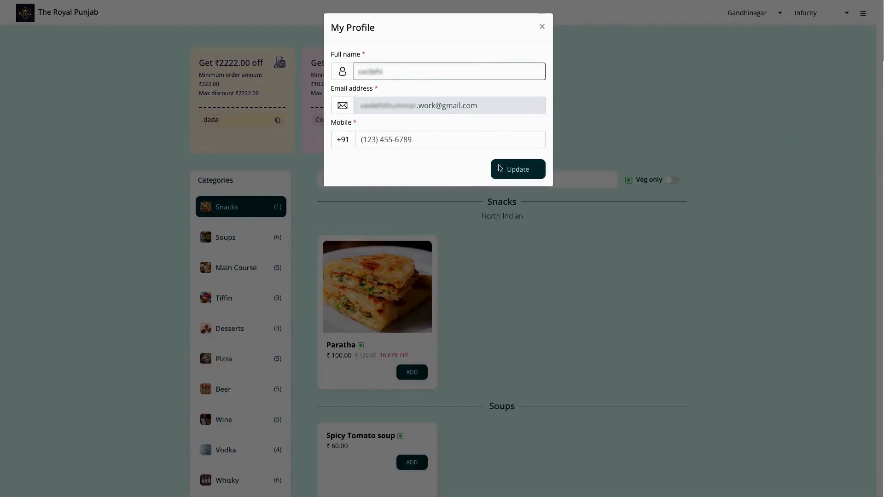
{"action": "left_click", "coordinate": [542, 26]}
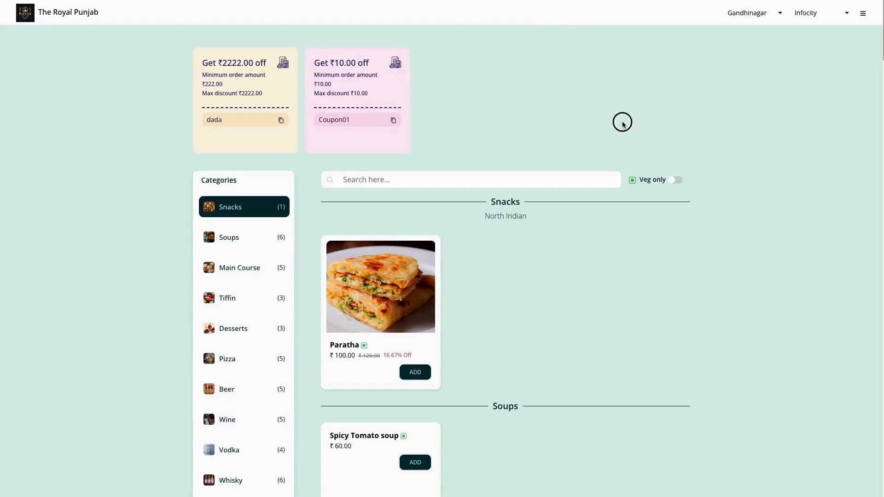
{"action": "scroll", "coordinate": [514, 350], "scroll_direction": "down", "scroll_amount": 2}
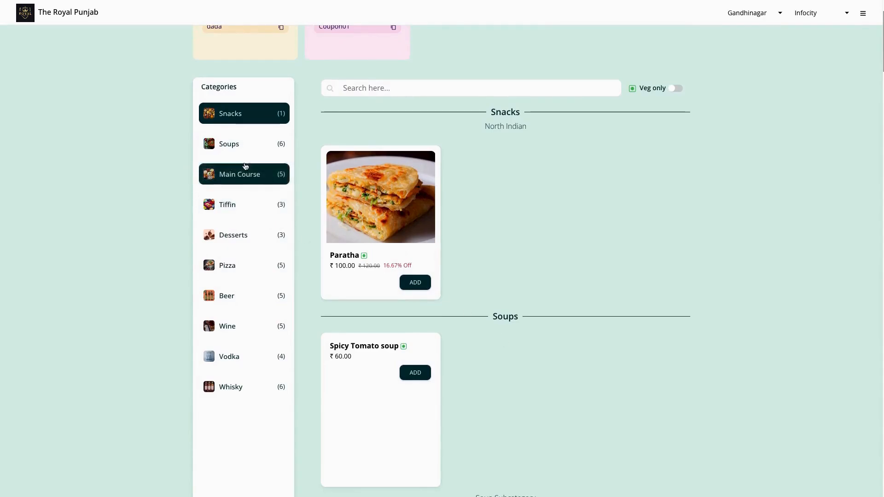
{"action": "left_click", "coordinate": [242, 179]}
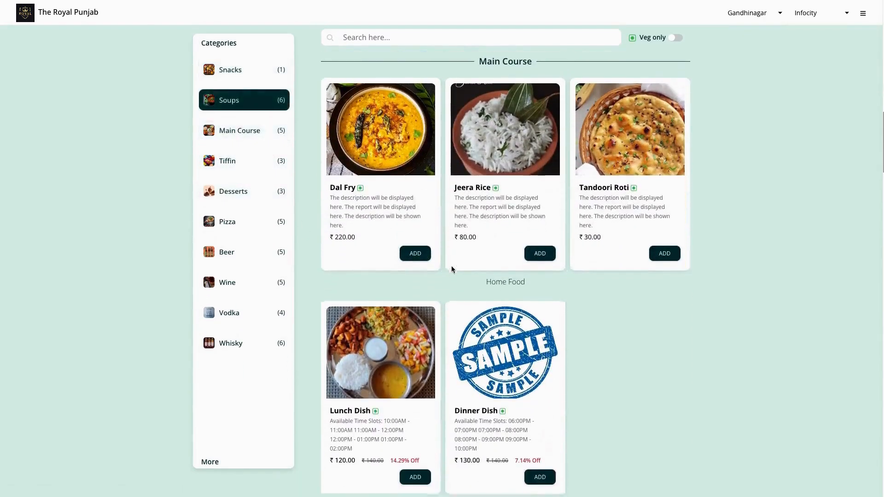
Add one ₹230.00 Dal Fry to the cart and set the order type to Dine In.
{"action": "left_click", "coordinate": [416, 243]}
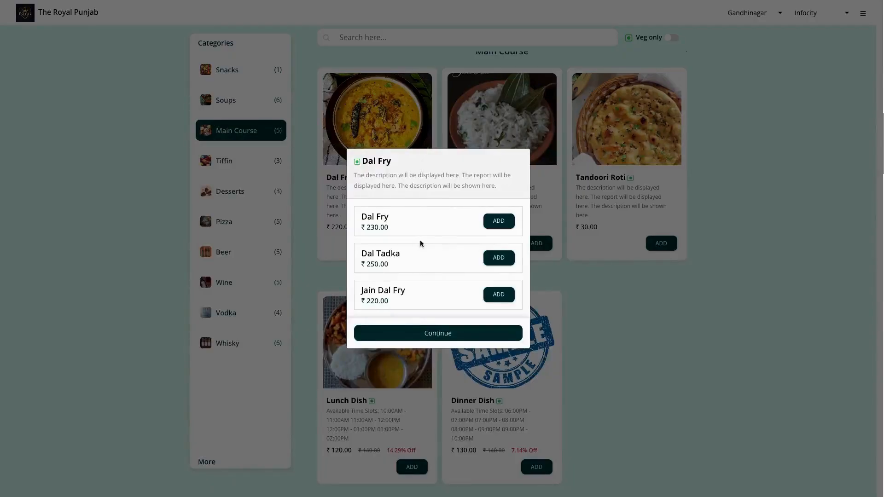
{"action": "left_click", "coordinate": [497, 223]}
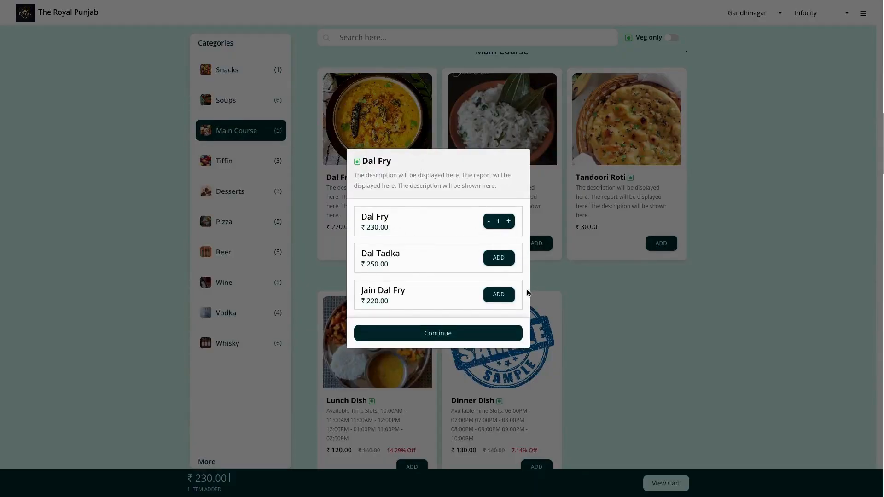
{"action": "left_click", "coordinate": [438, 333]}
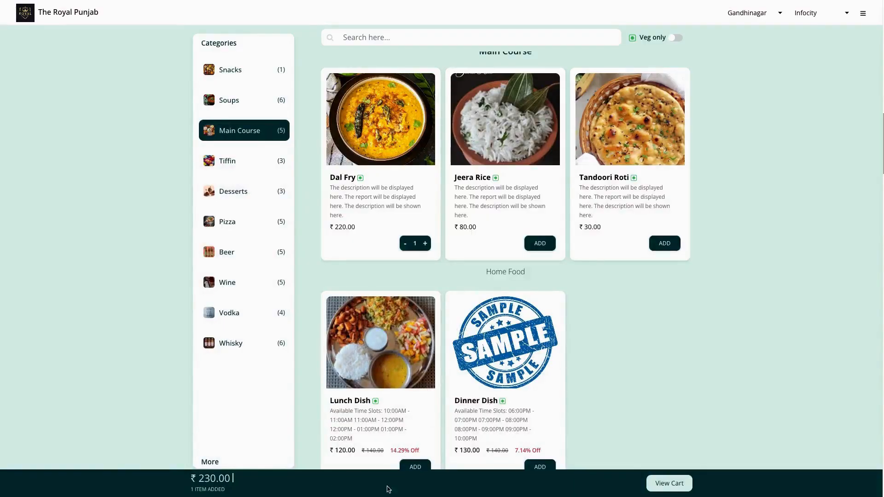
{"action": "left_click", "coordinate": [680, 485]}
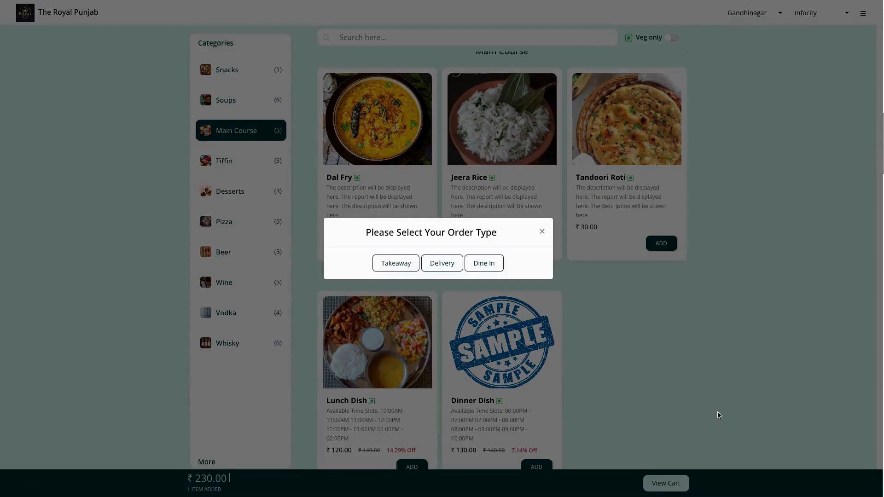
{"action": "left_click", "coordinate": [484, 263]}
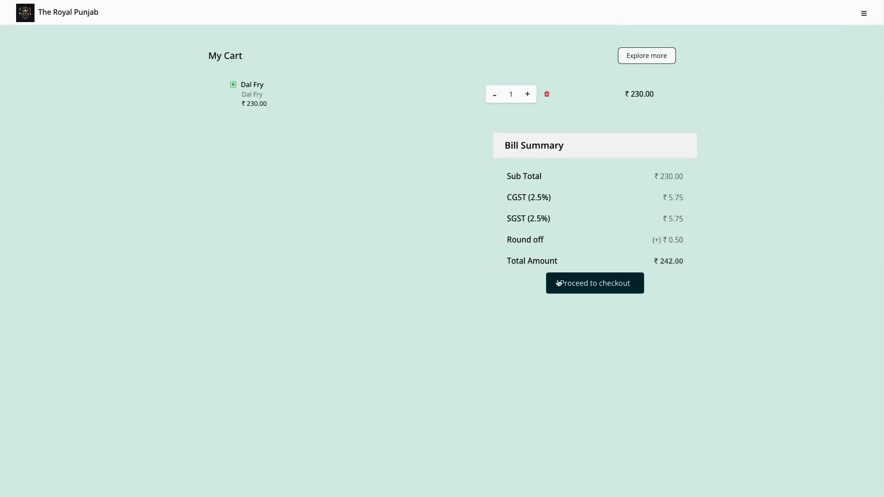
Check out the ₹242.00 Dal Fry cart and place it with Cash on Delivery.
{"action": "left_click", "coordinate": [600, 286]}
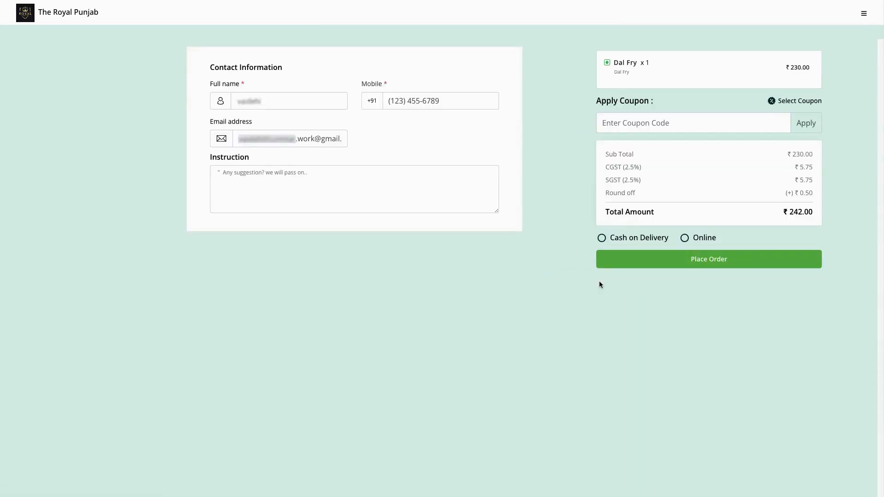
{"action": "left_click", "coordinate": [623, 239]}
{"action": "left_click", "coordinate": [643, 261]}
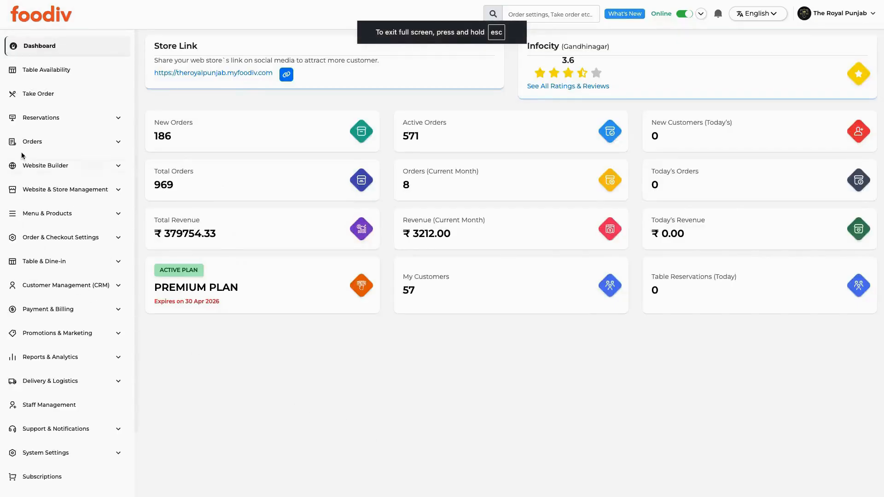
Open Orders > All Orders and scroll the table right to the customer columns.
{"action": "left_click", "coordinate": [51, 146]}
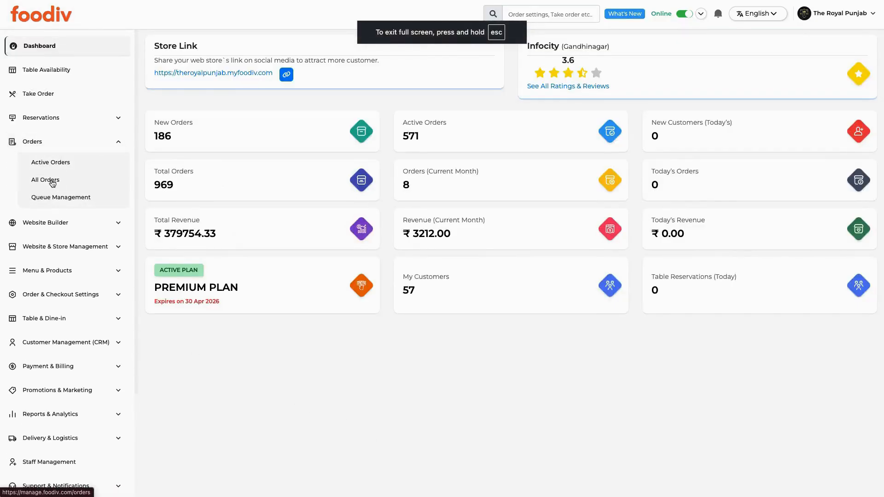
{"action": "left_click", "coordinate": [46, 180]}
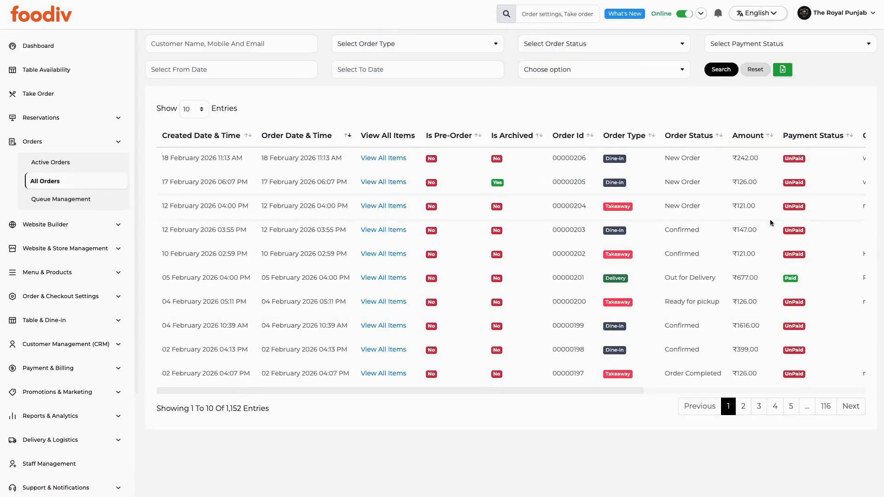
{"action": "left_click_drag", "start_coordinate": [415, 392], "coordinate": [691, 381]}
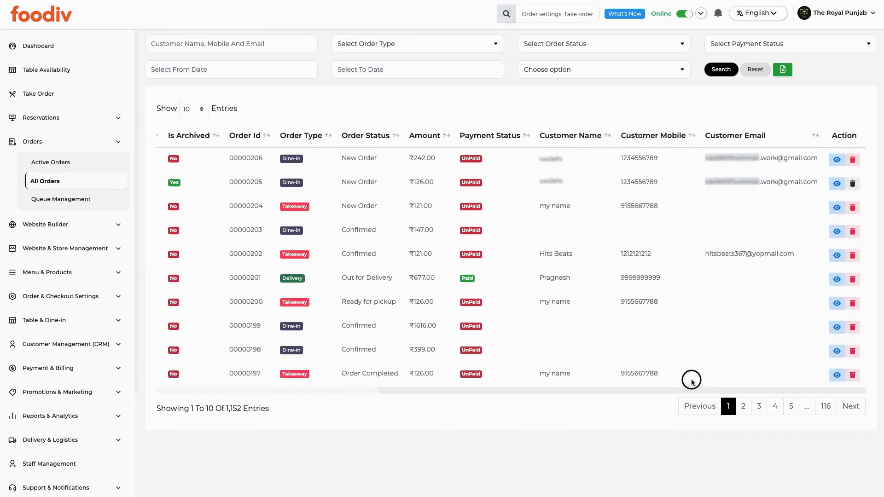